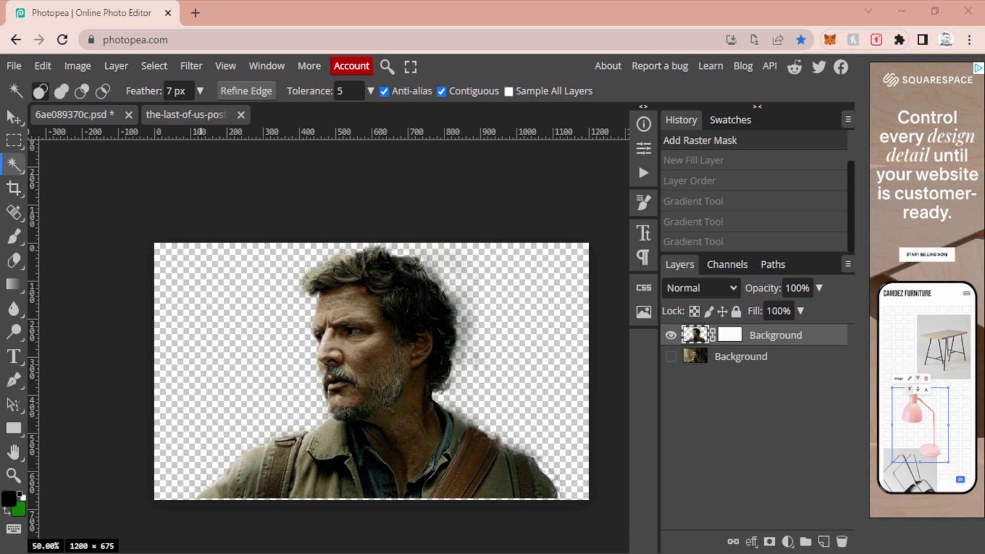
Step: Select the masked cut-out portrait layer in the Layers panel
click(184, 115)
click(92, 115)
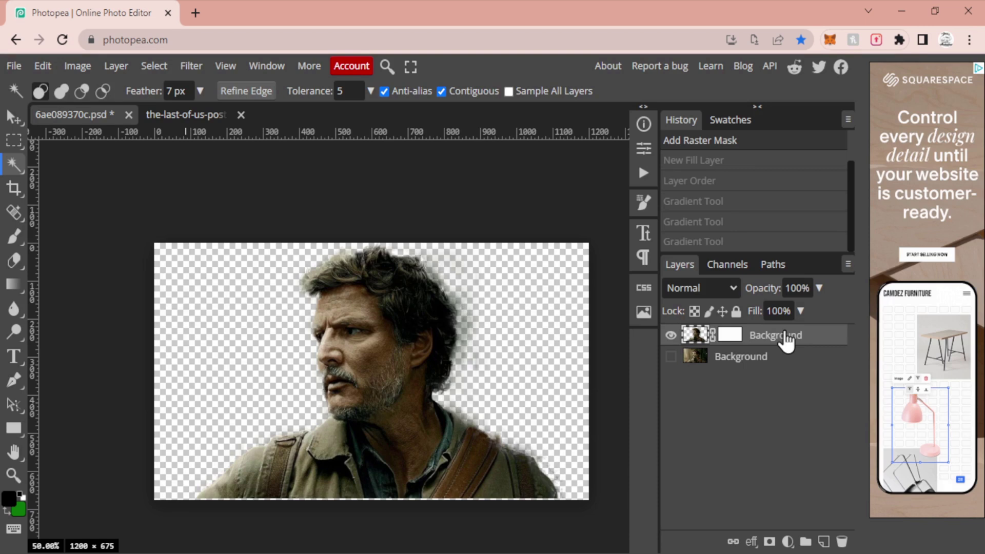
Step: Delete the masked layer, make the Background layer visible, and bring up the Select menu
key(Delete)
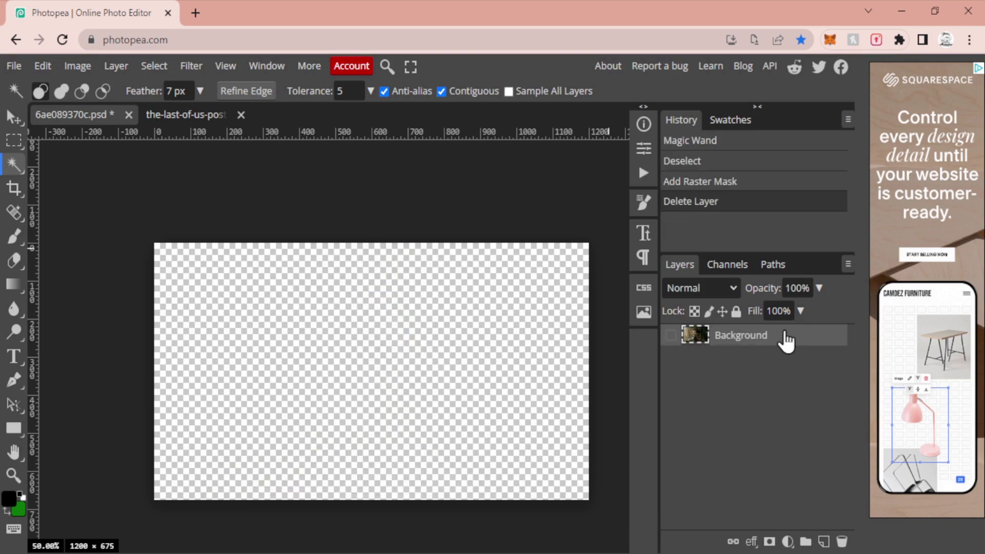
click(670, 336)
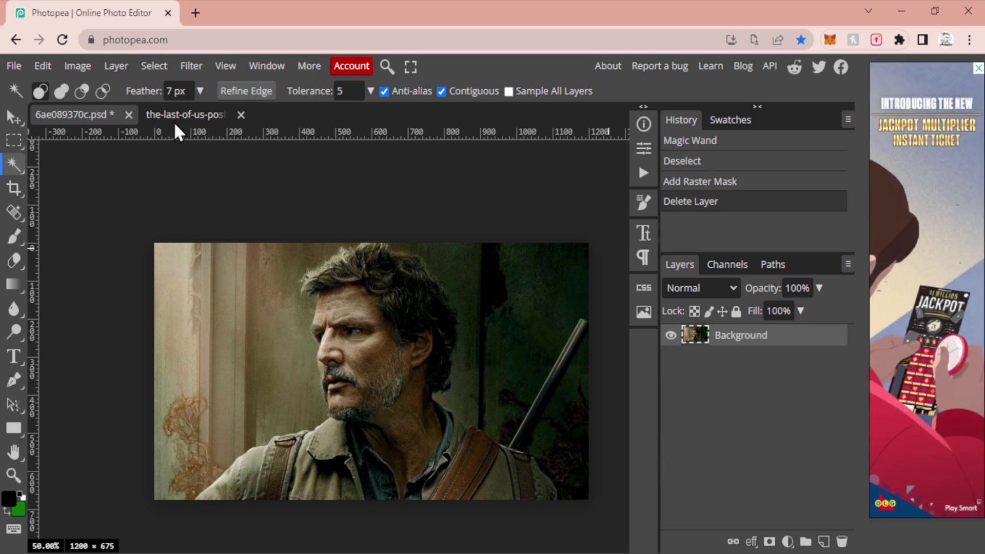
click(158, 65)
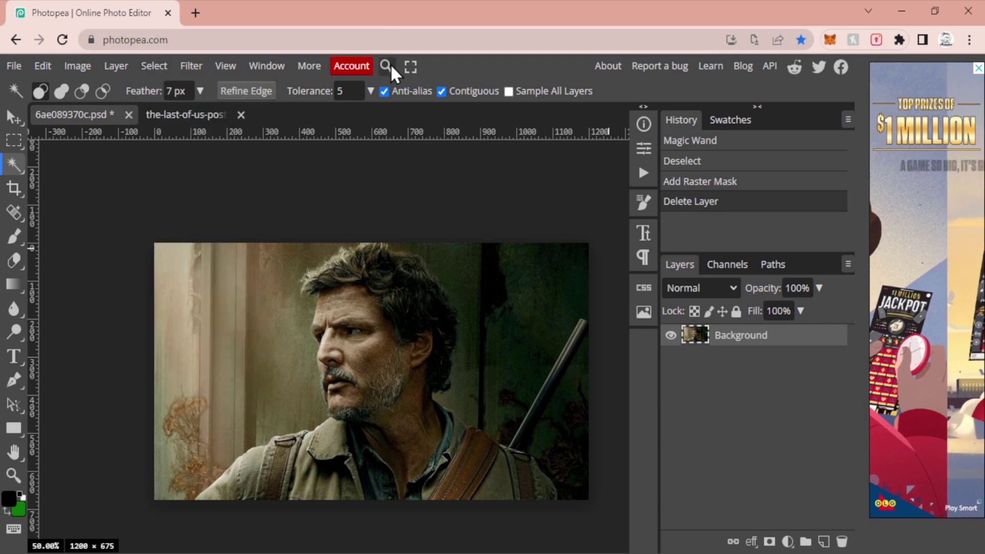
click(385, 66)
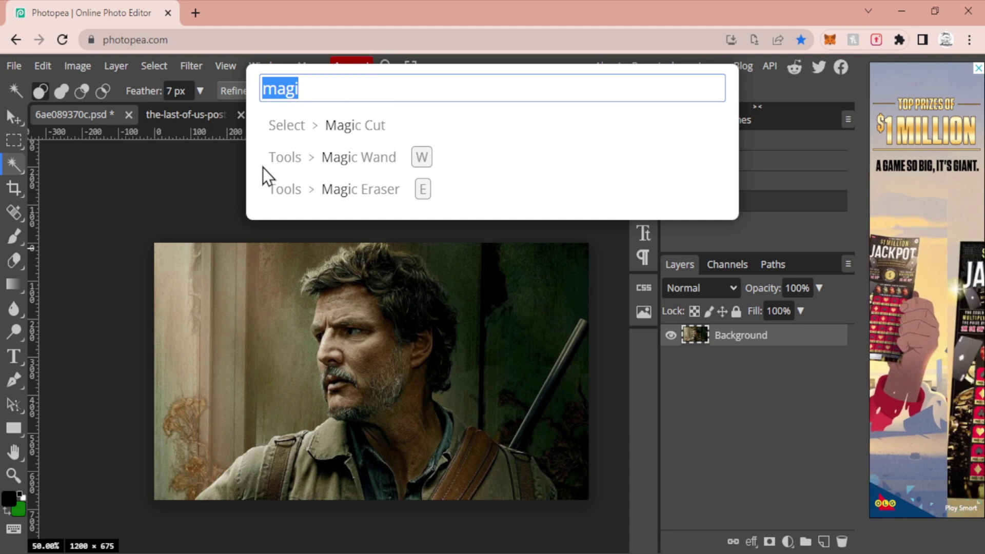
key(Escape)
click(152, 64)
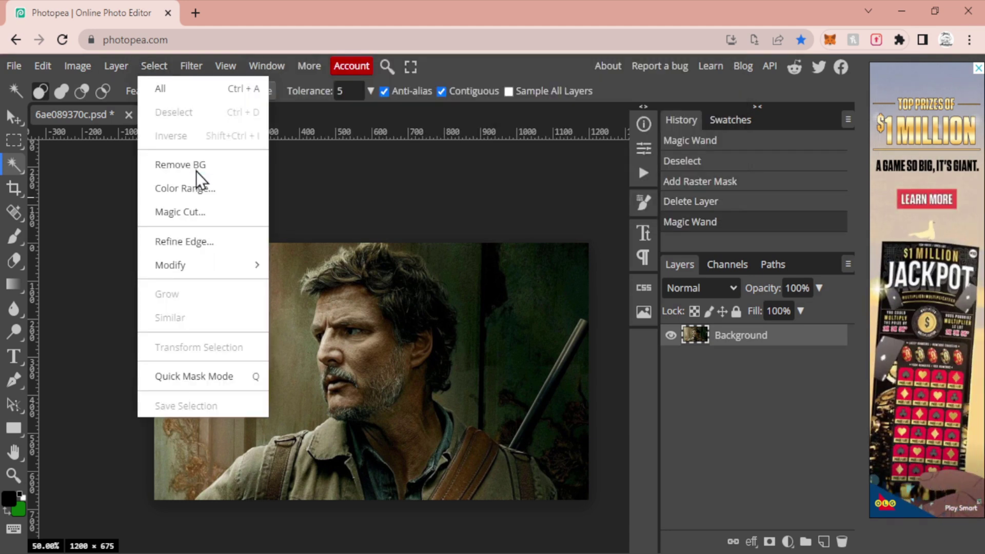
Step: Start Magic Cut and mark the man's chest and shoulder strap as foreground
click(198, 212)
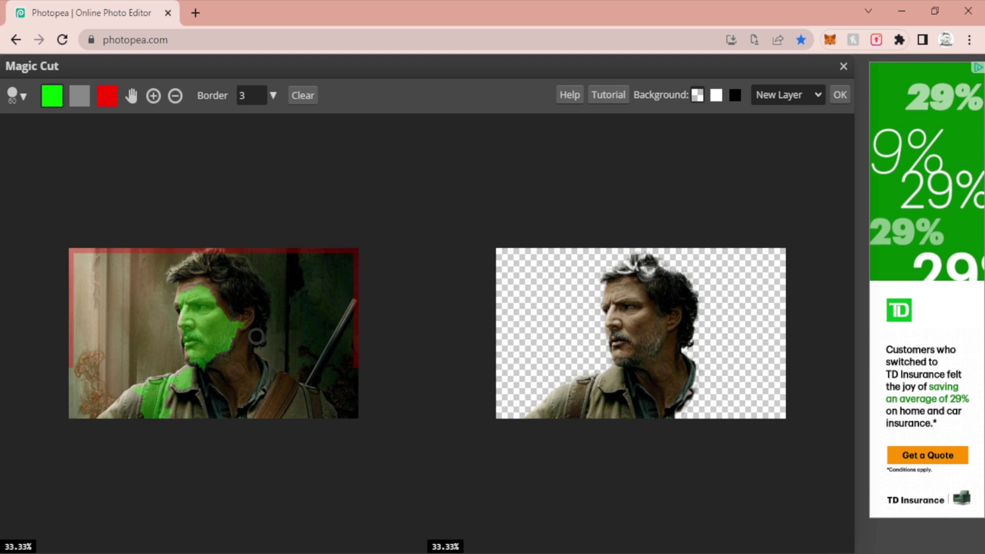
click(228, 367)
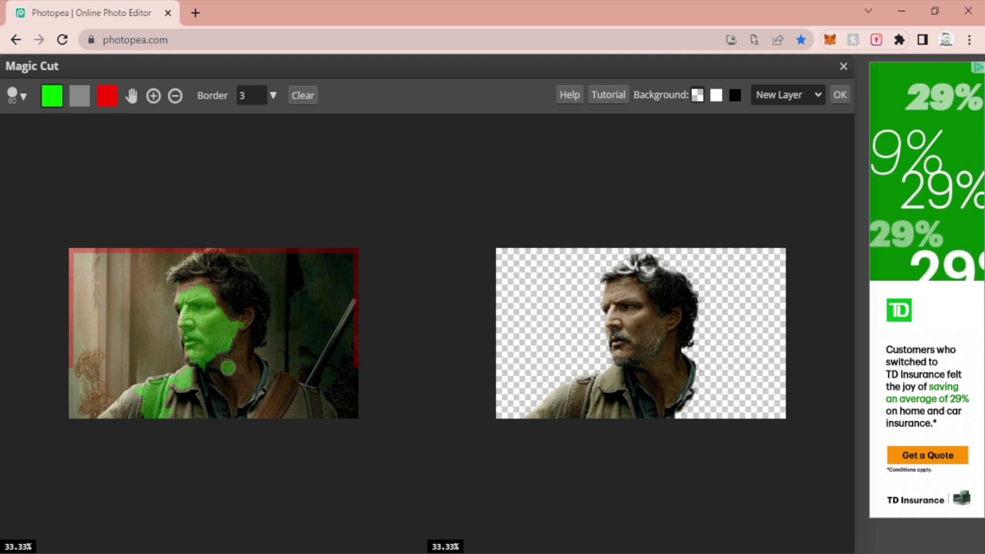
click(289, 385)
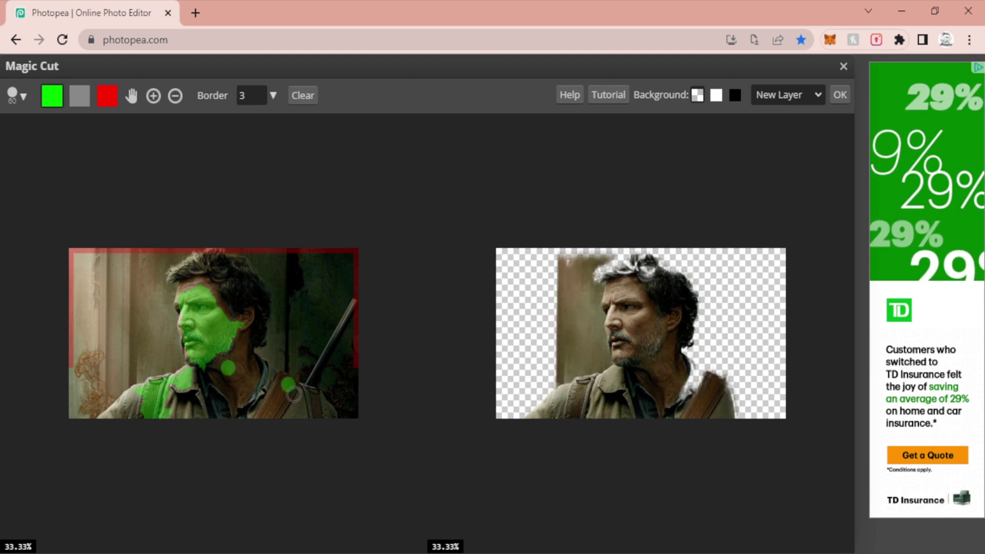
mouse_move(289, 384)
mouse_down()
mouse_move(260, 413)
mouse_move(289, 409)
mouse_up()
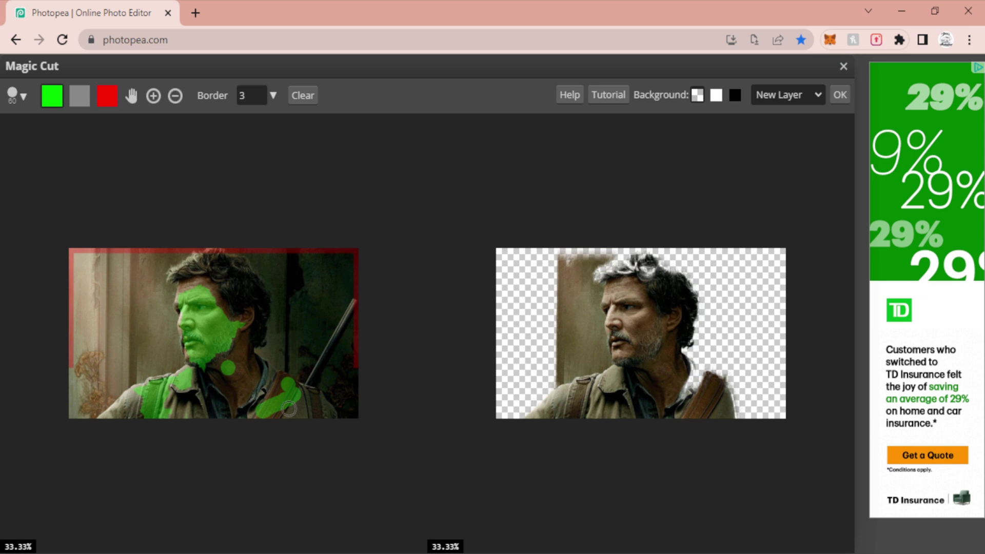
mouse_move(289, 409)
mouse_down()
mouse_move(265, 382)
mouse_move(322, 411)
mouse_up()
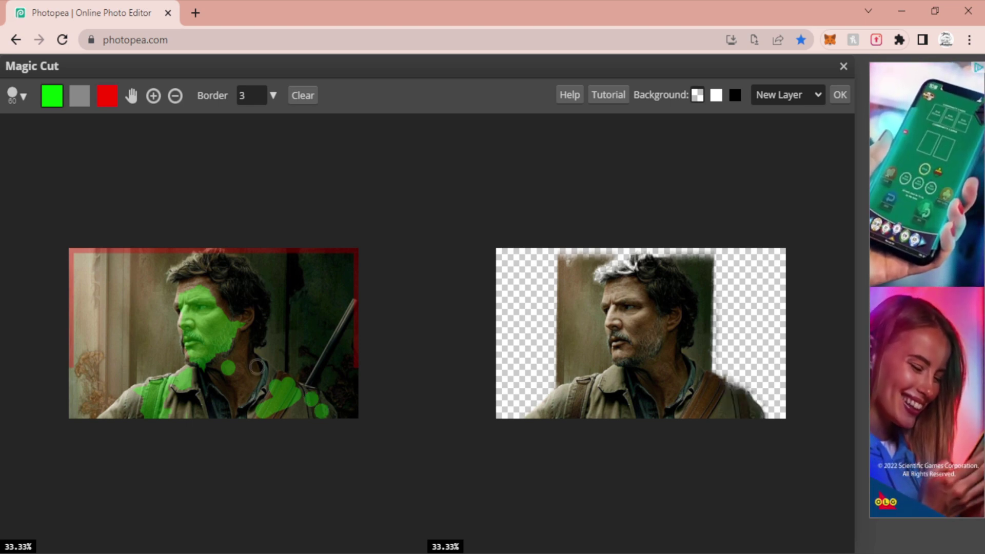
Step: Mark the top of the hair, the hair's right edge and the shirt as foreground
click(224, 260)
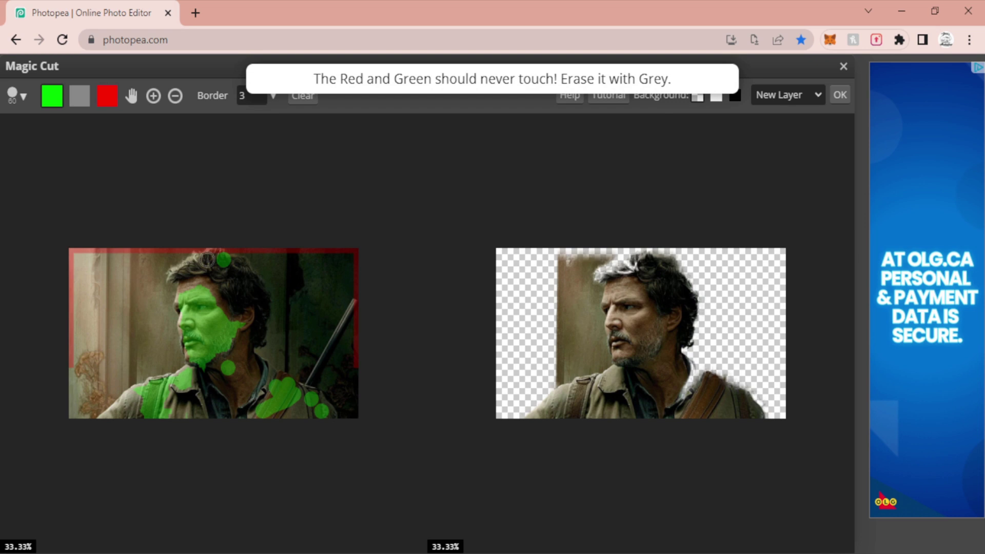
click(208, 260)
click(193, 264)
drag(193, 264, 190, 273)
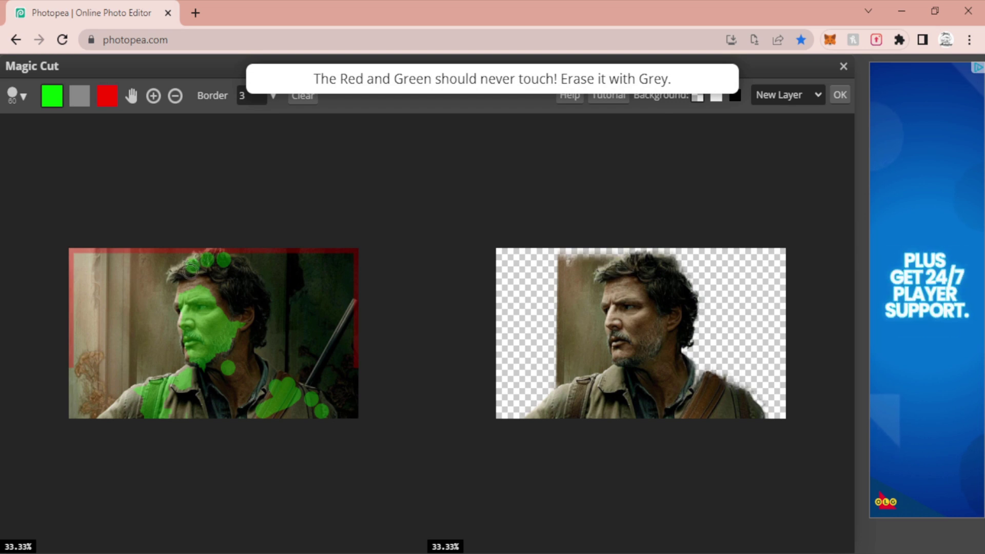
click(186, 271)
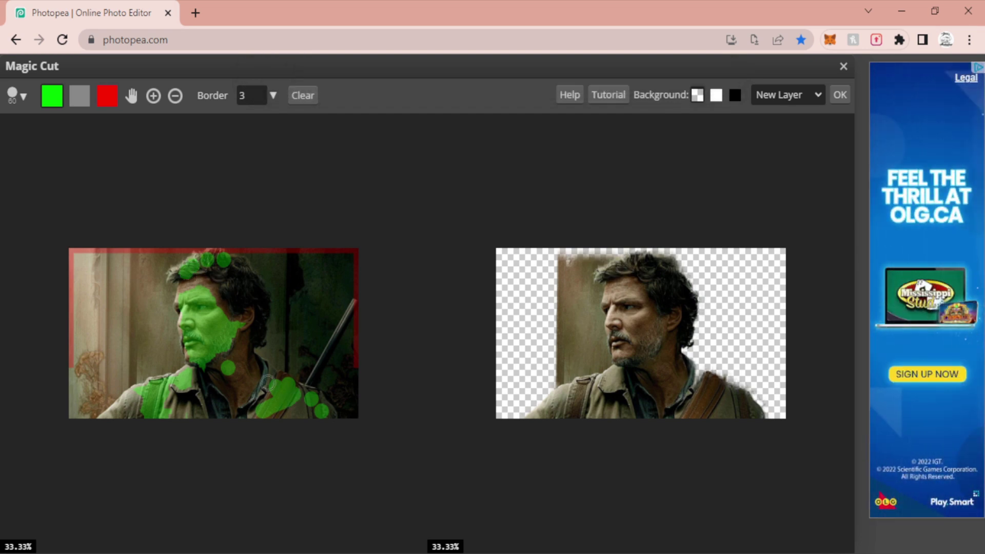
click(268, 376)
click(256, 320)
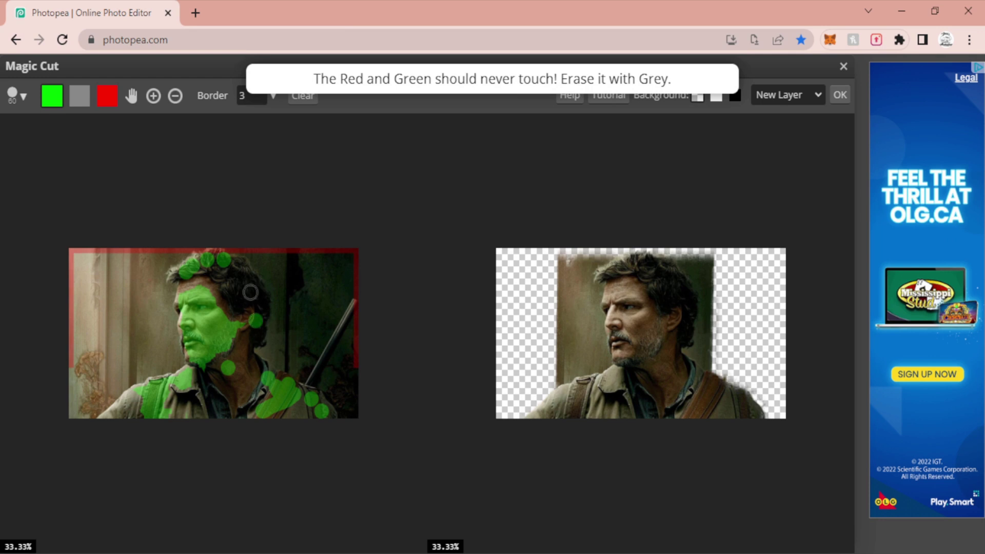
click(245, 280)
drag(231, 253, 210, 253)
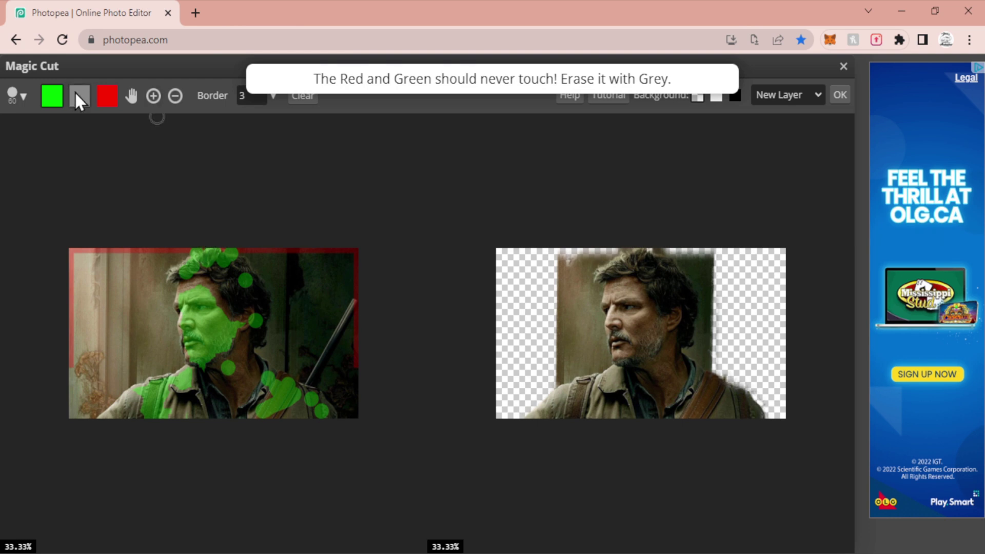
Step: Mark the area above the hair, the wall right of the head and beside the neck as background
click(114, 95)
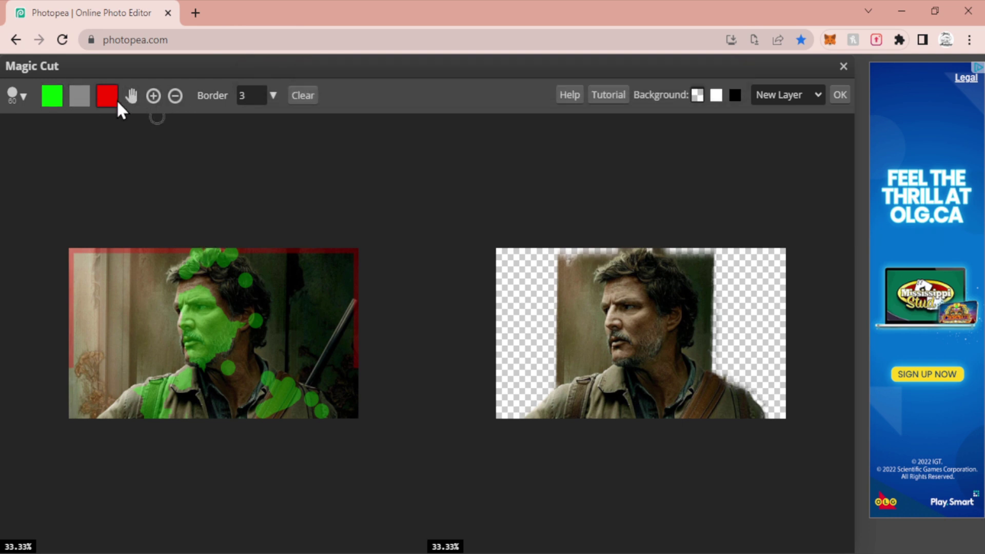
click(264, 263)
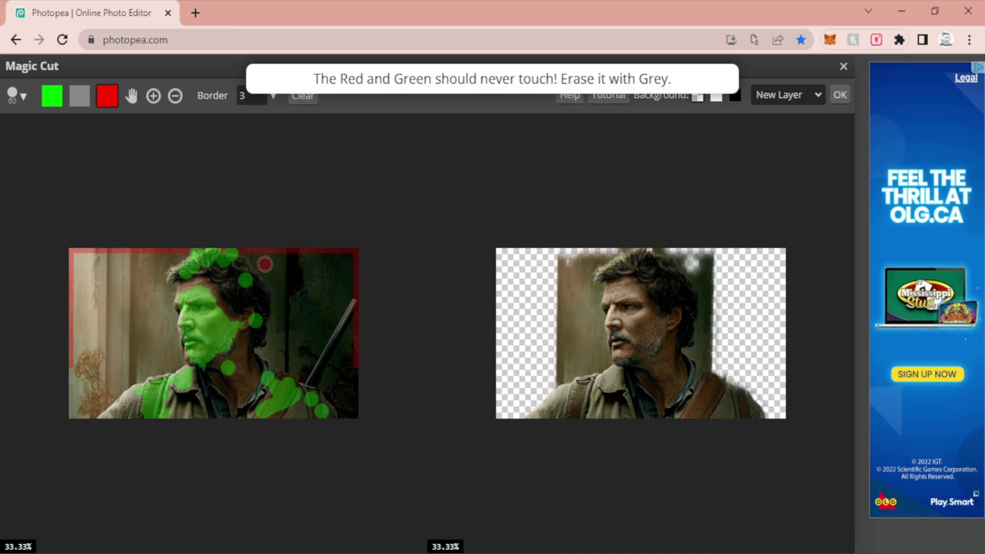
drag(259, 263, 276, 278)
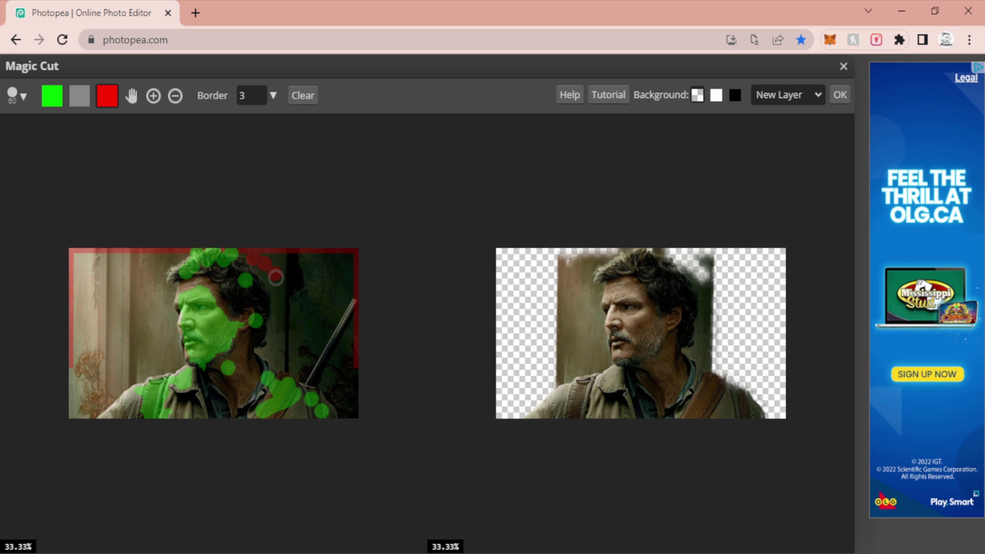
drag(275, 277, 280, 308)
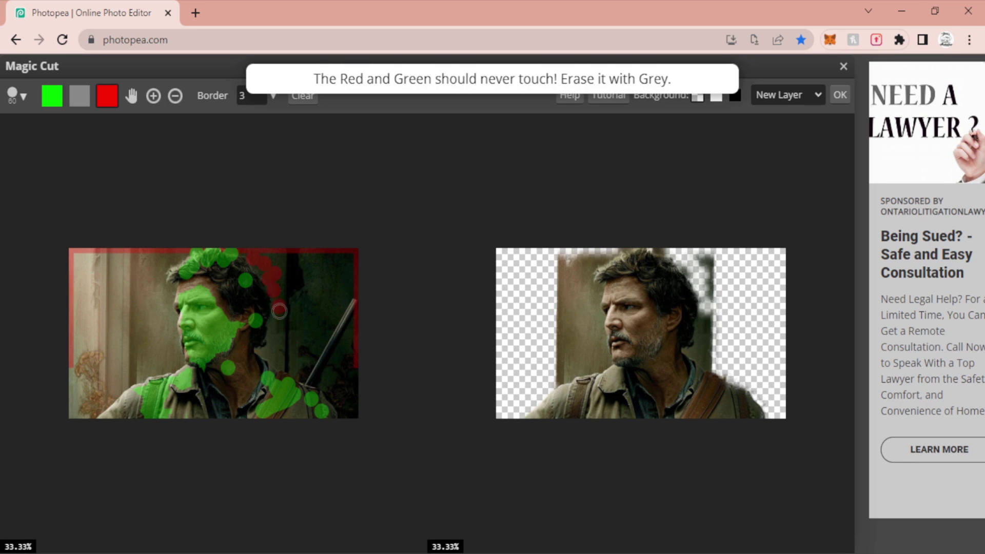
click(282, 325)
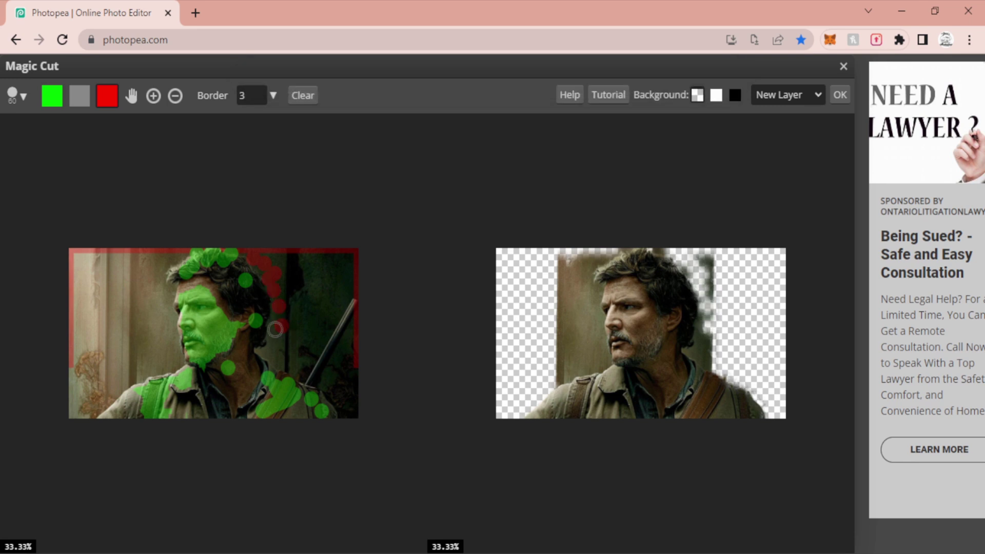
click(270, 326)
drag(271, 326, 278, 322)
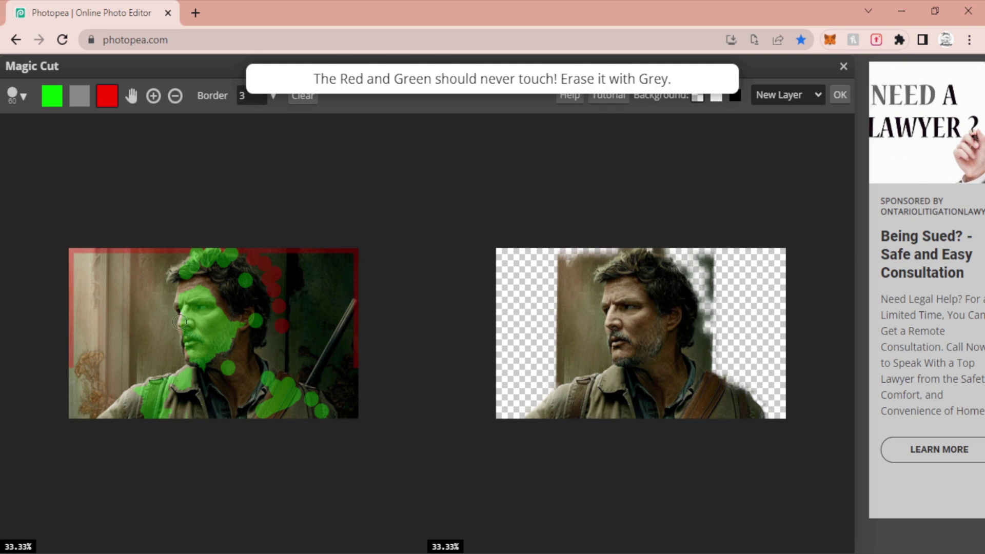
Step: Mark the left wall and the dark area by the shoulder as background, then apply the cut
click(143, 309)
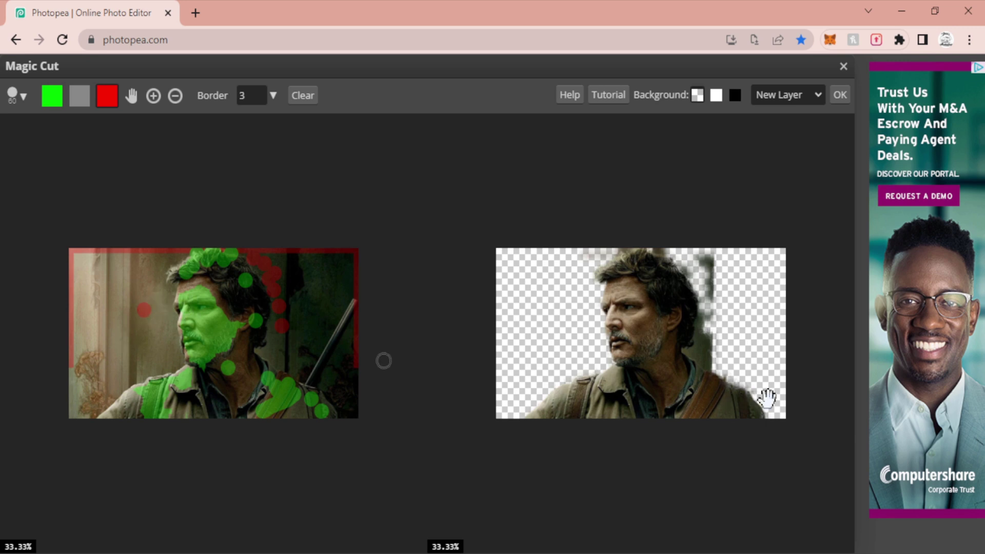
click(275, 354)
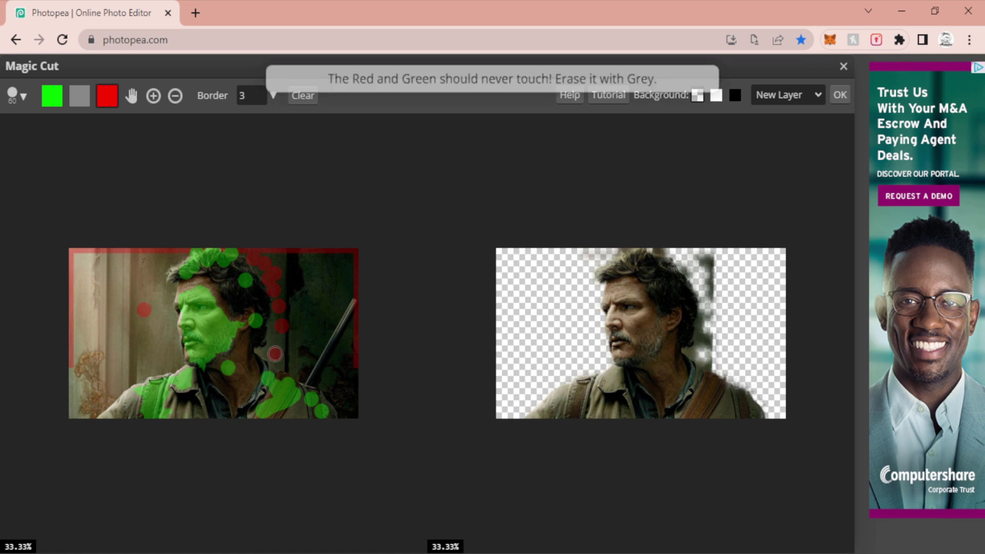
mouse_move(275, 354)
mouse_down()
mouse_move(279, 270)
mouse_move(266, 251)
mouse_move(277, 257)
mouse_up()
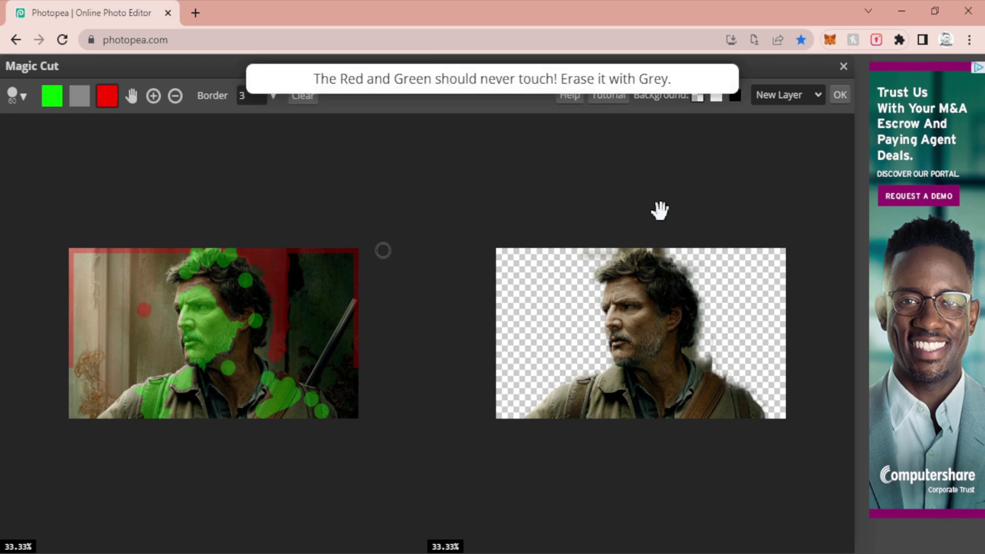
click(844, 98)
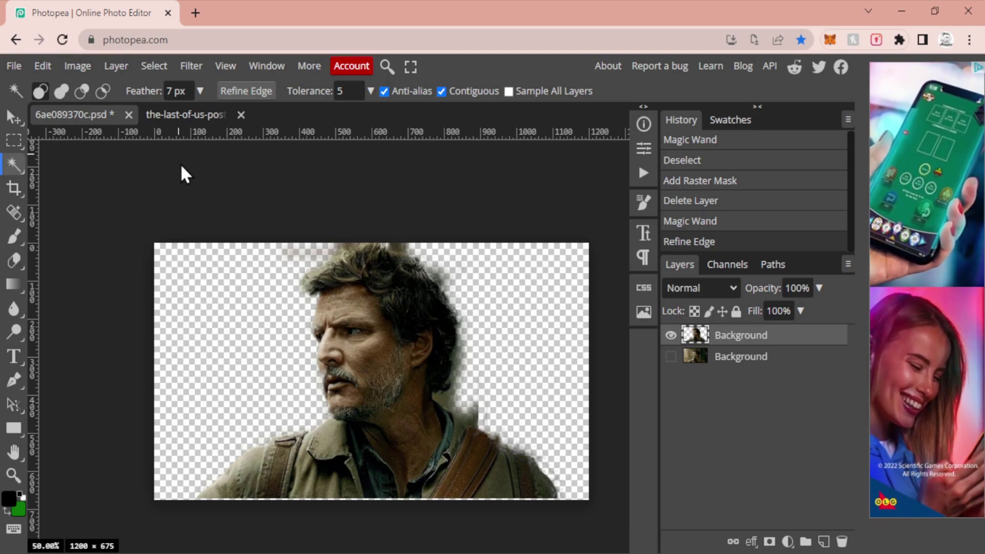
Step: Select leftover background above the head, by the neck and at the hair edge, and delete it
click(343, 248)
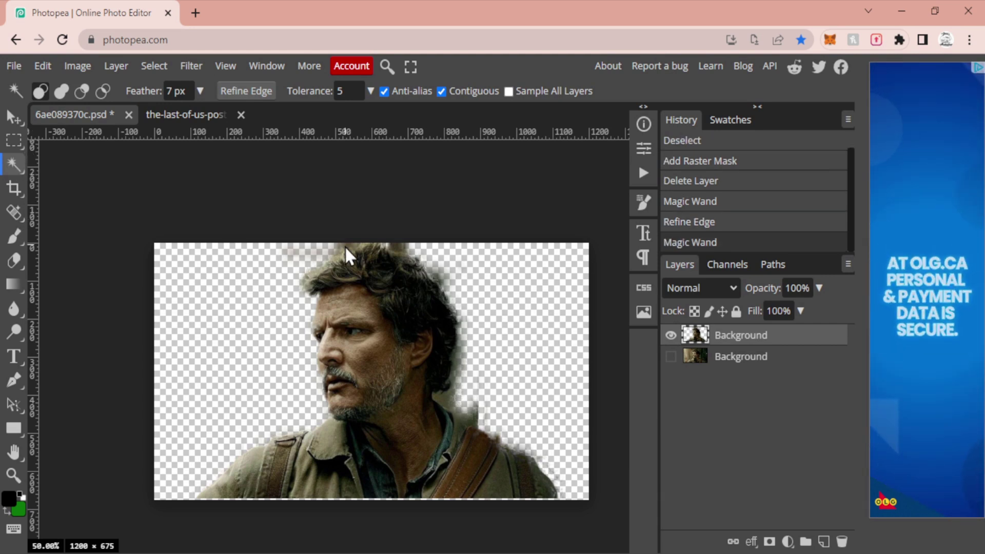
click(346, 248)
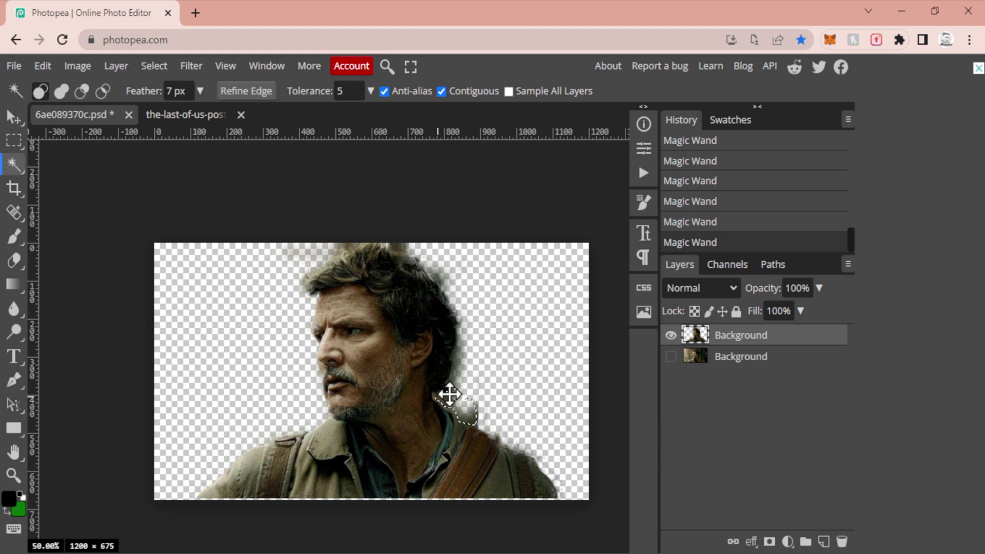
shift+click(450, 390)
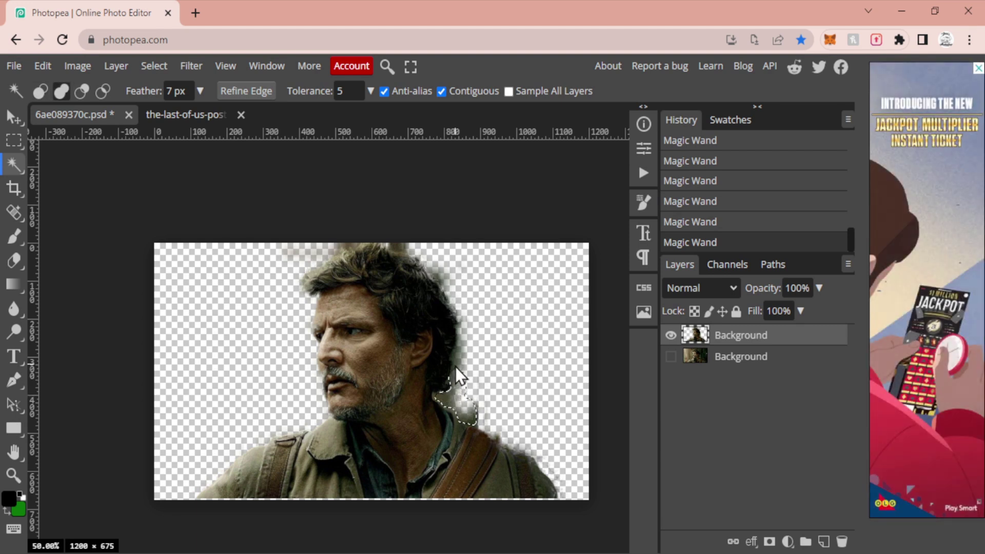
shift+click(460, 348)
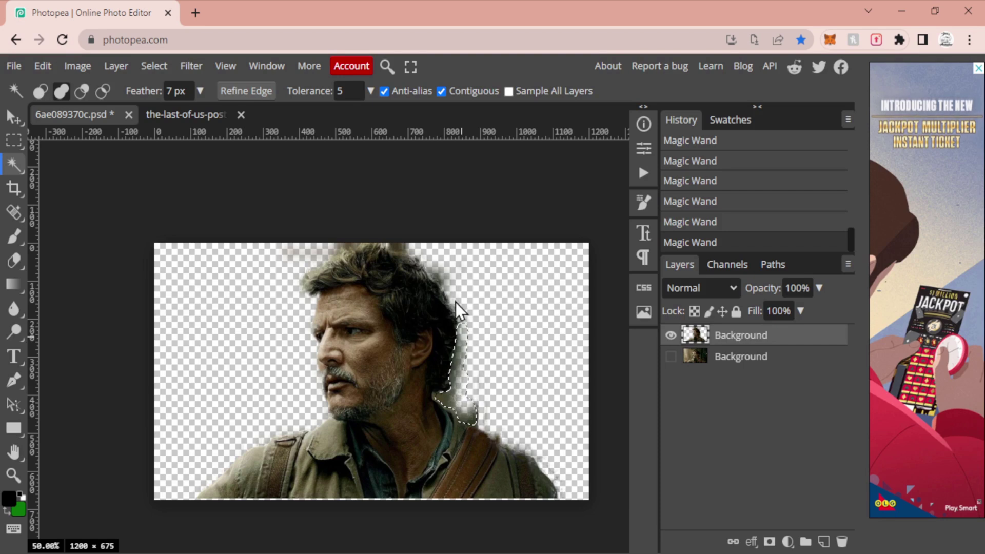
shift+click(433, 271)
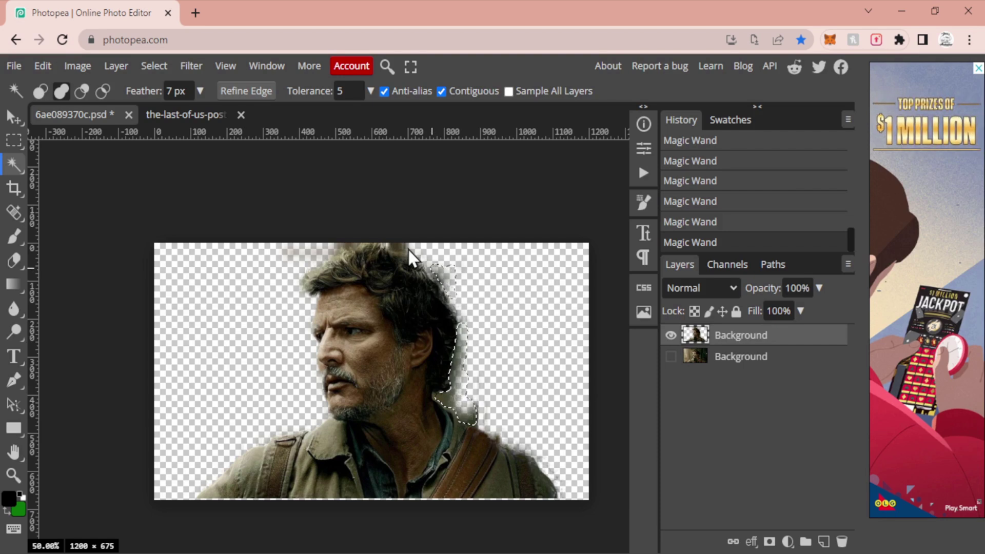
key(ctrl+d)
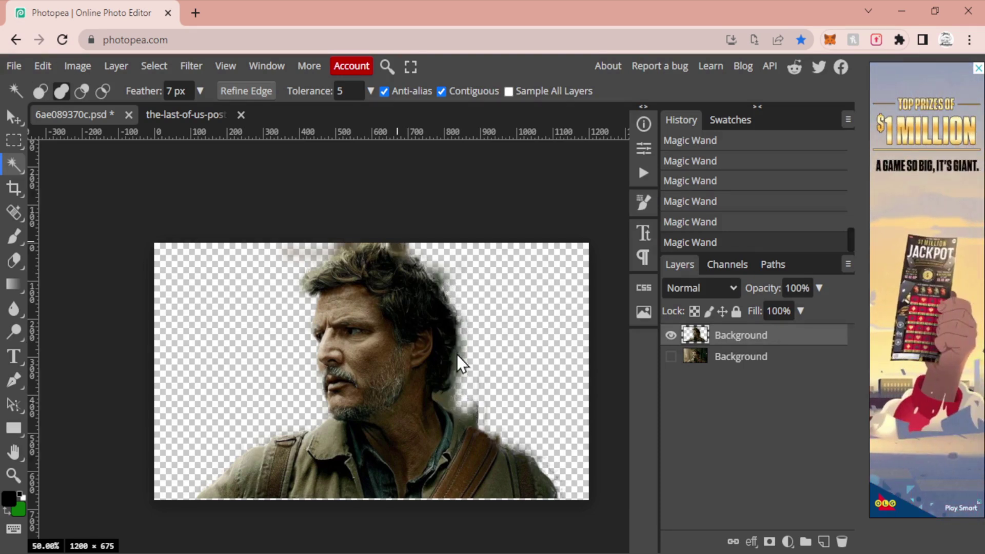
key(Delete)
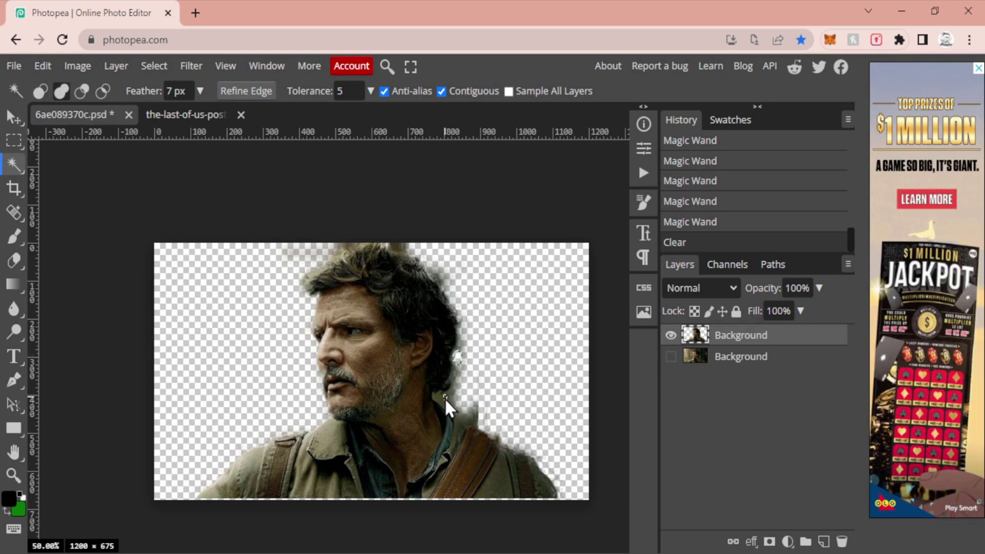
Step: Select the leftover white patch beside the neck and delete it
shift+click(445, 398)
shift+click(444, 398)
shift+click(441, 395)
shift+click(437, 397)
shift+click(432, 398)
shift+click(437, 395)
shift+click(436, 397)
key(Delete)
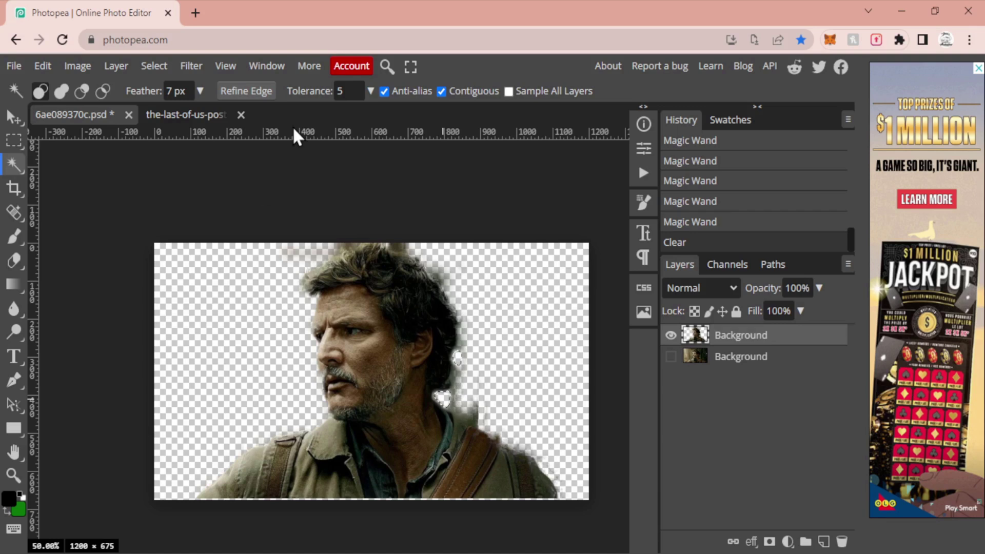
Step: Switch to the poster document and launch Select > Magic Cut on it
click(203, 117)
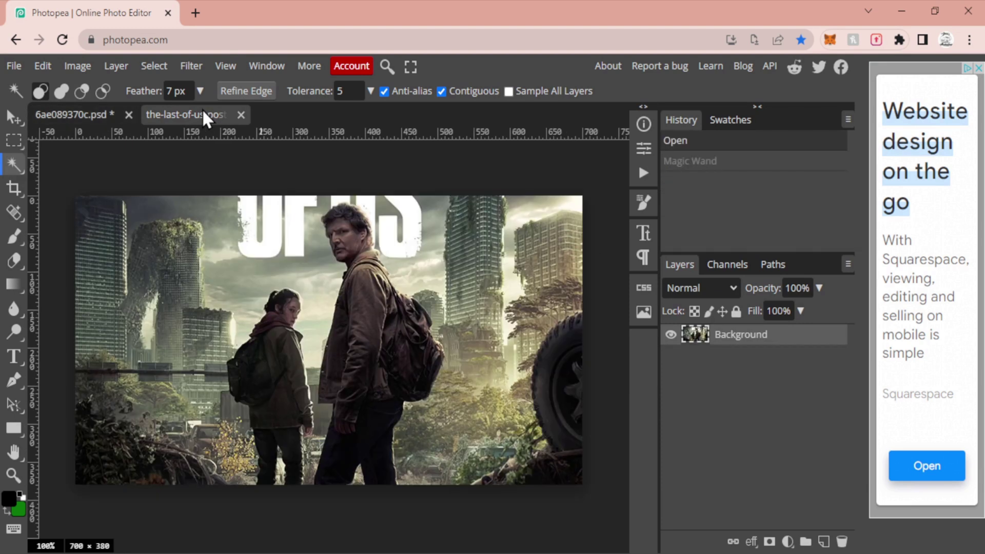
click(149, 63)
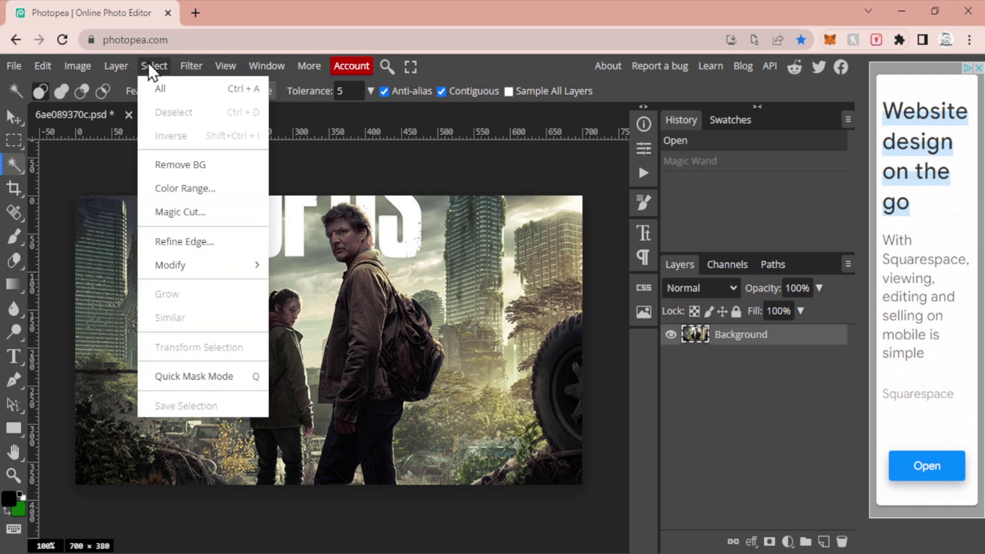
click(213, 215)
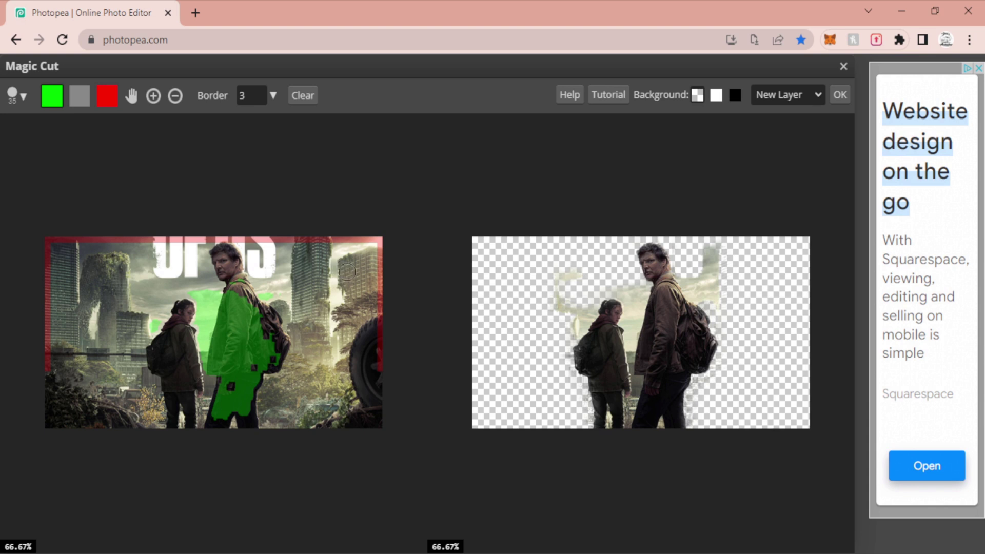
Step: Mark background beside the man's shoulder, the backpack and between the figures for removal
click(110, 95)
click(279, 274)
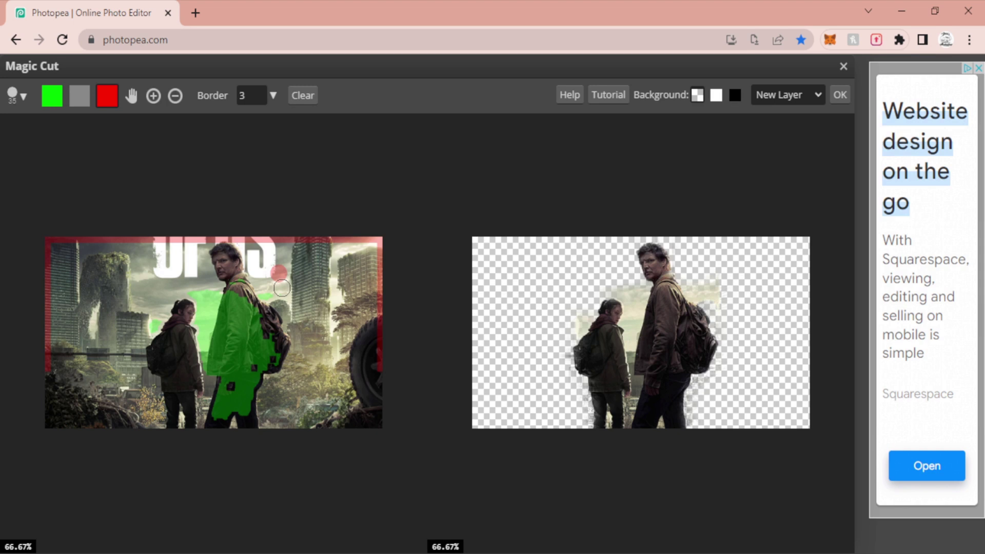
click(282, 292)
click(268, 293)
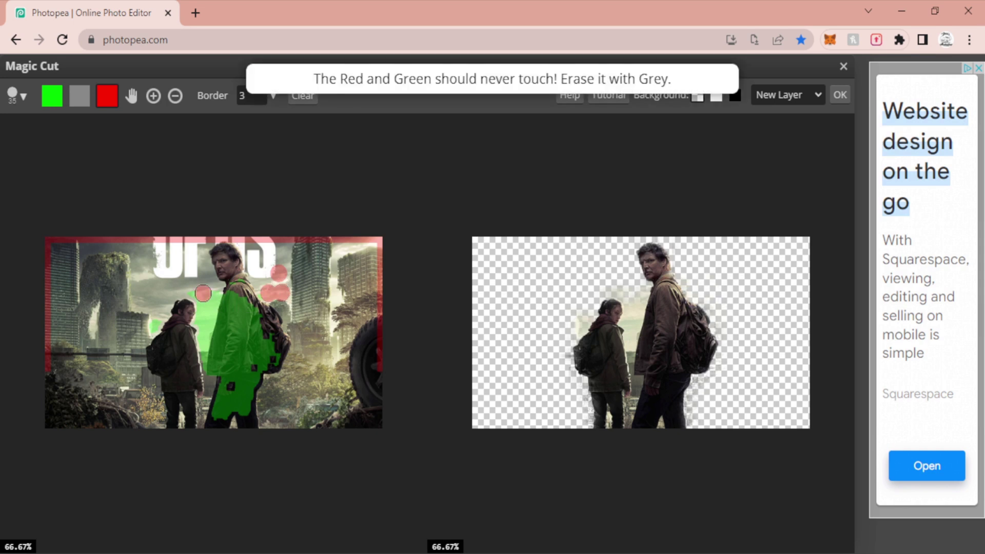
click(205, 307)
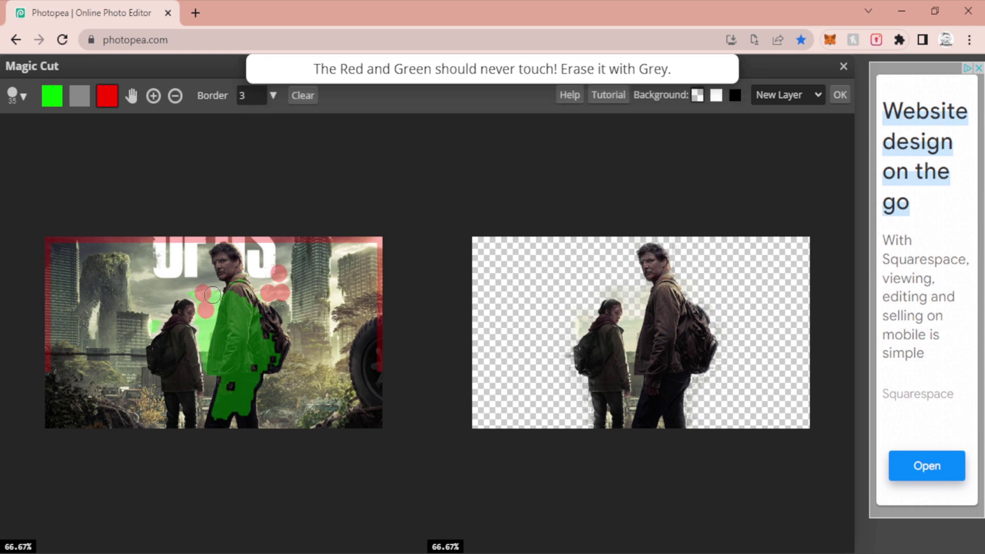
click(202, 324)
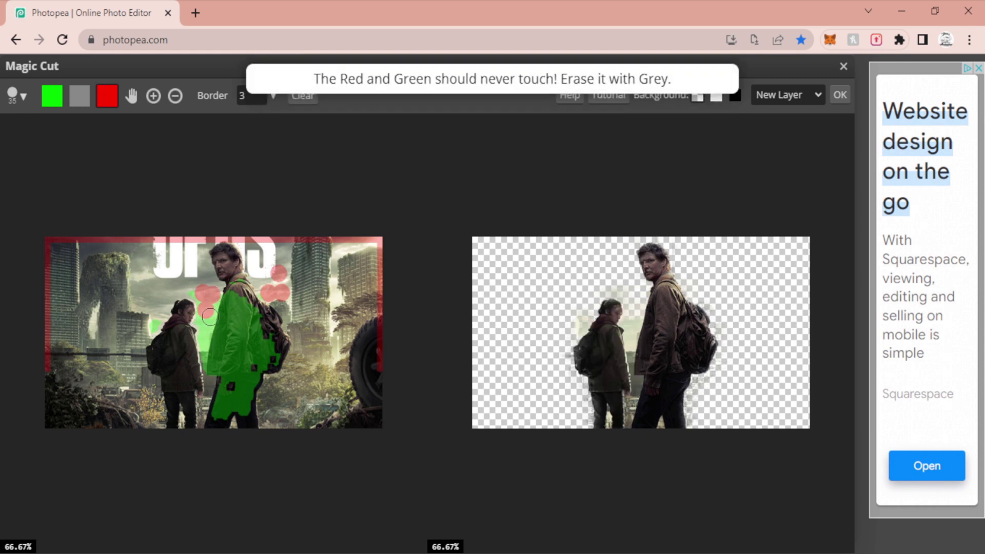
click(205, 325)
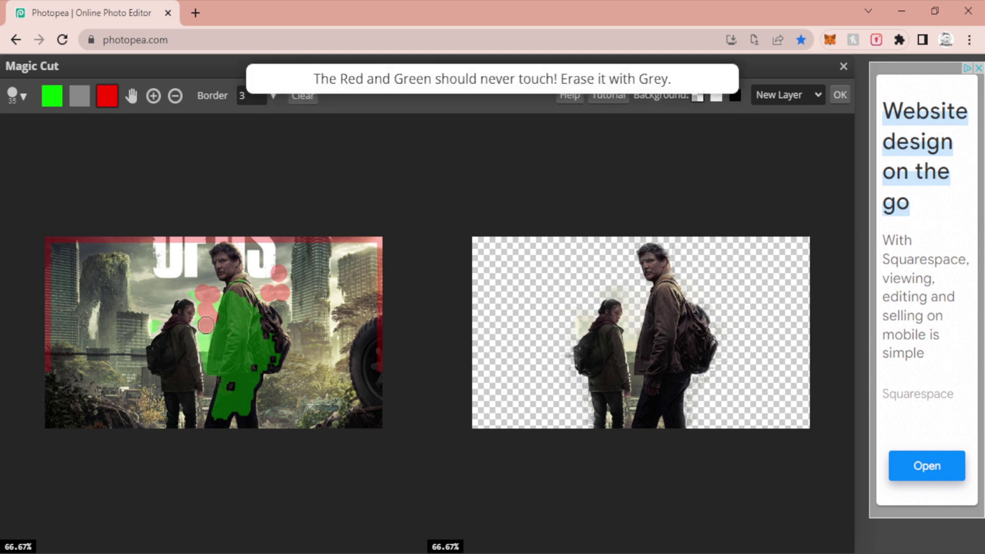
Step: Shrink the marking brush to 10 px and mark the gaps beside the girl's face as background
click(23, 96)
drag(132, 137, 105, 134)
click(203, 339)
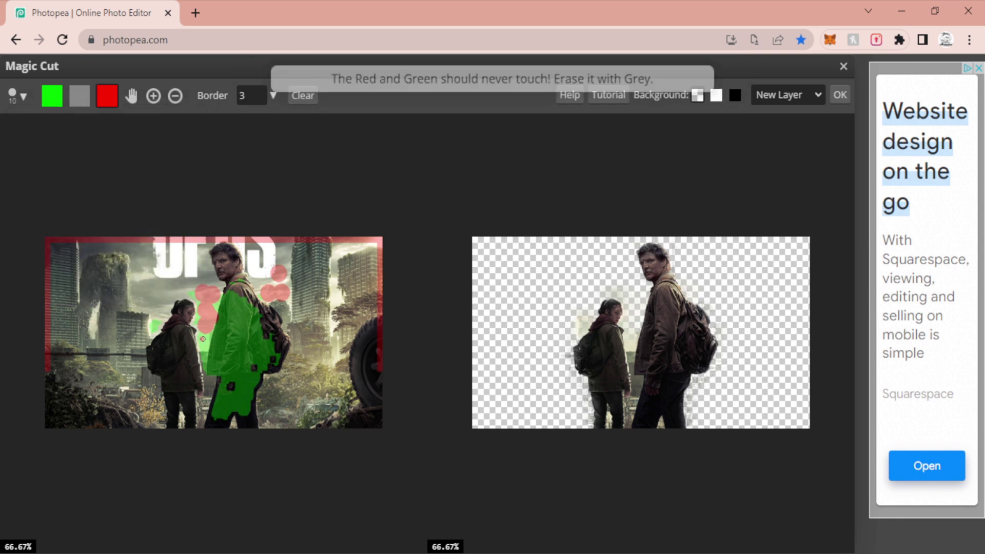
drag(203, 339, 204, 358)
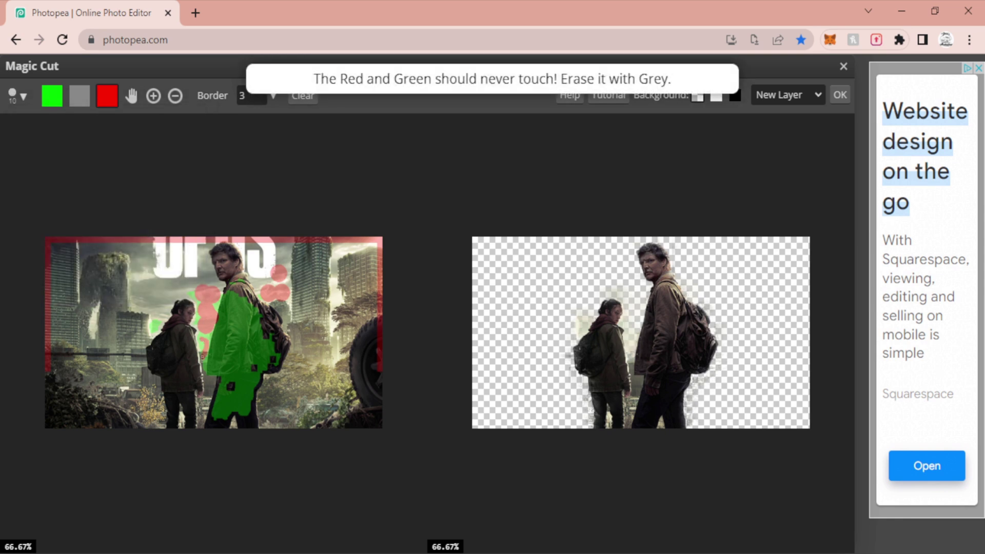
mouse_move(163, 310)
mouse_down()
mouse_move(153, 334)
mouse_move(154, 314)
mouse_up()
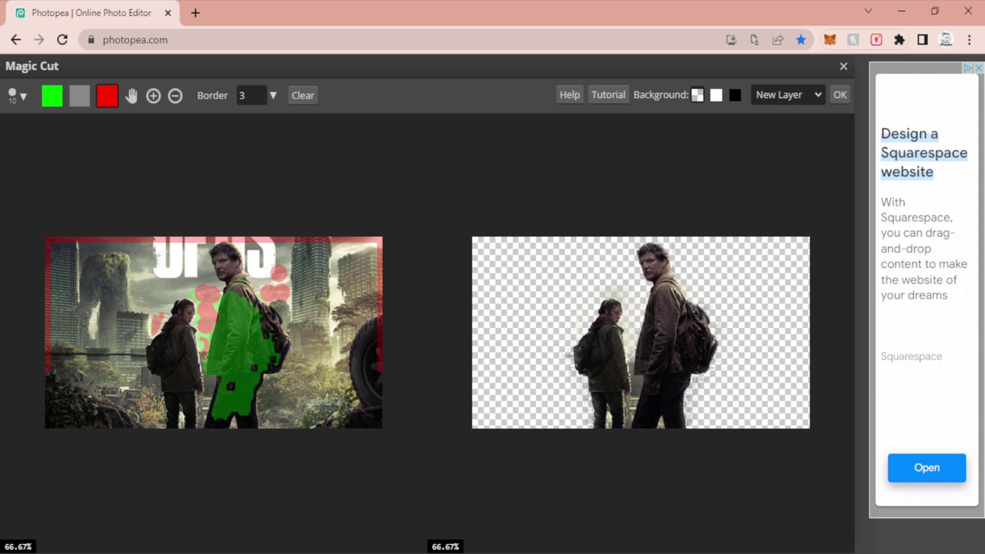
Step: Apply the Magic Cut and select leftover background between the figures near the hands
click(839, 96)
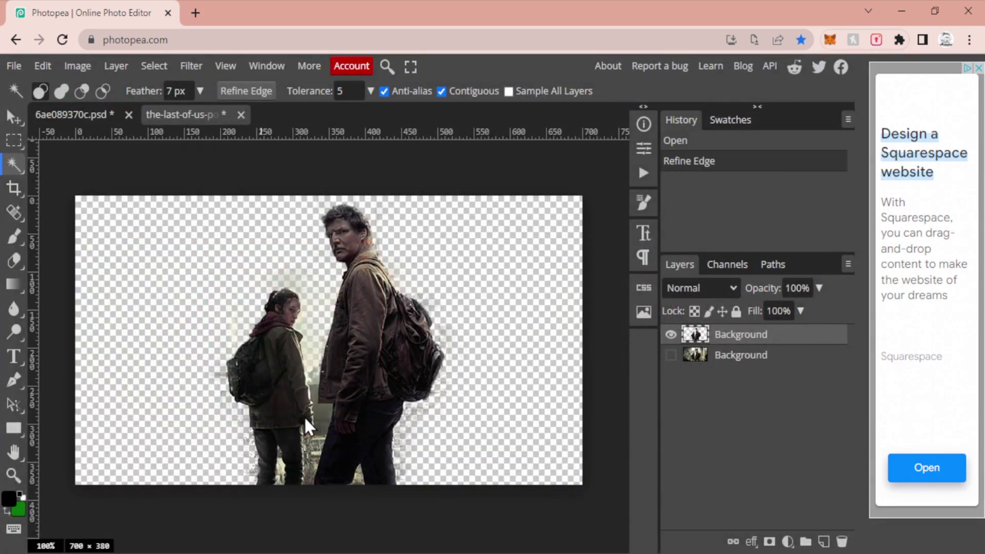
click(319, 415)
shift+click(318, 414)
shift+click(318, 417)
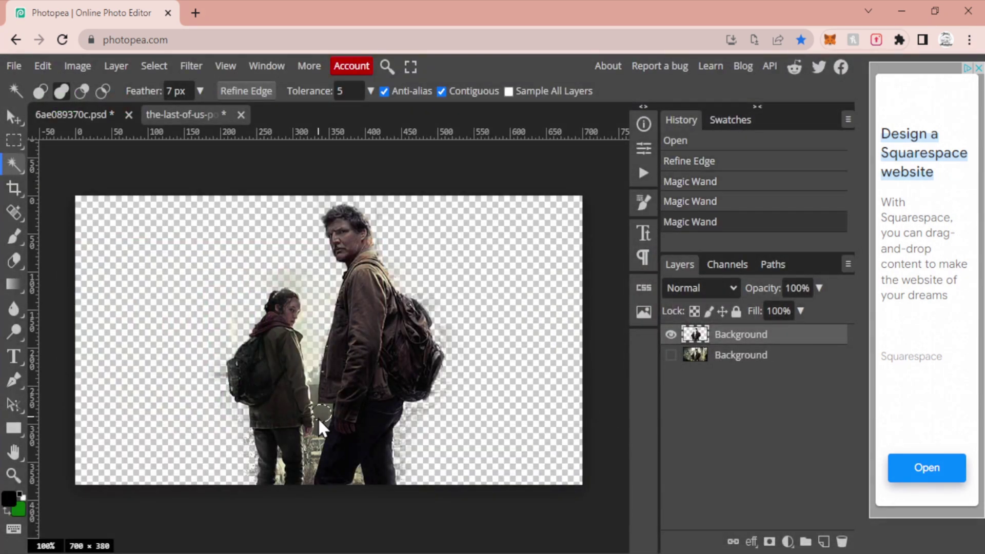
shift+click(317, 421)
shift+click(315, 426)
shift+click(315, 432)
shift+click(314, 439)
shift+click(311, 446)
shift+click(310, 451)
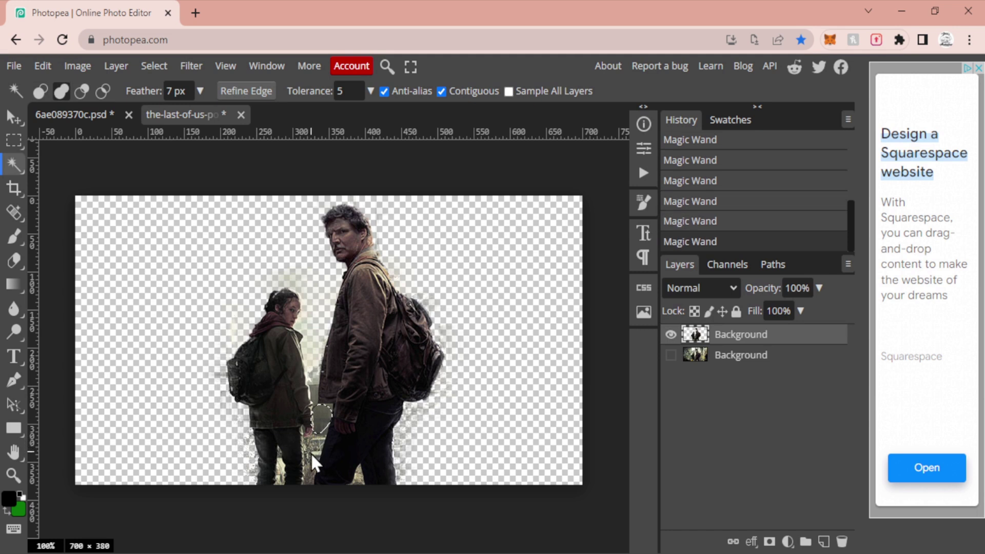
shift+click(312, 446)
shift+click(314, 440)
shift+click(318, 431)
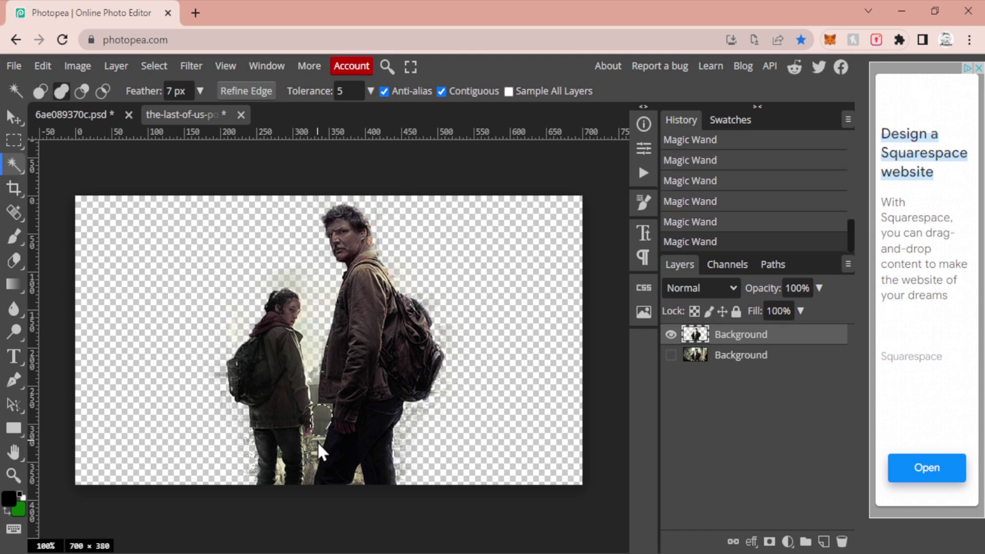
shift+click(316, 437)
shift+click(314, 438)
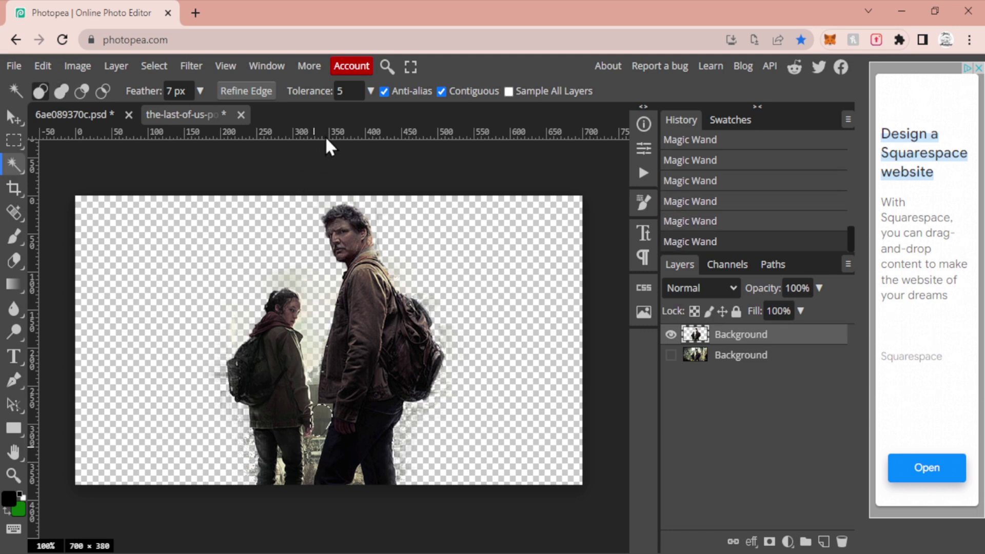
Step: Set Magic Wand tolerance to 26 and feather to 2 px, then clear the selection
click(370, 92)
drag(316, 112, 299, 112)
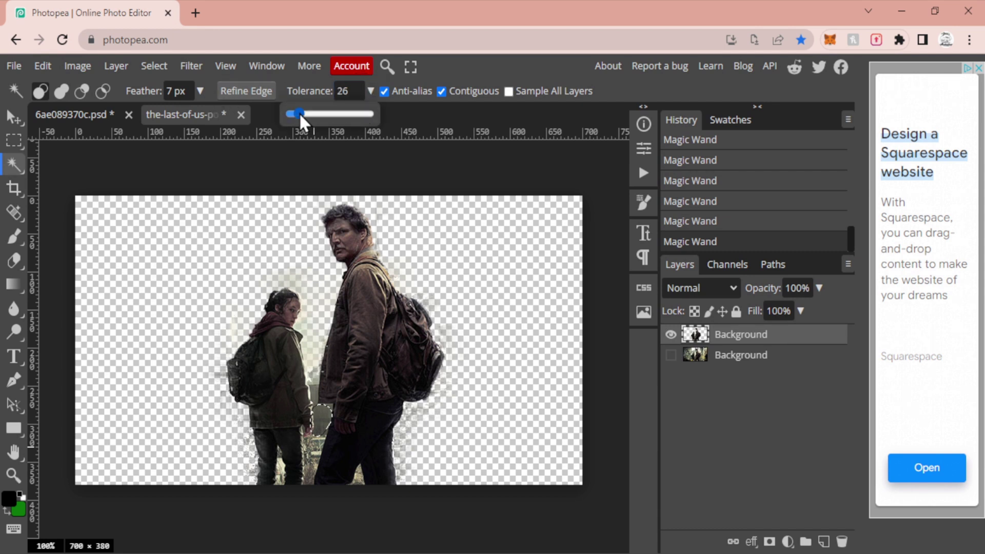
shift+click(310, 457)
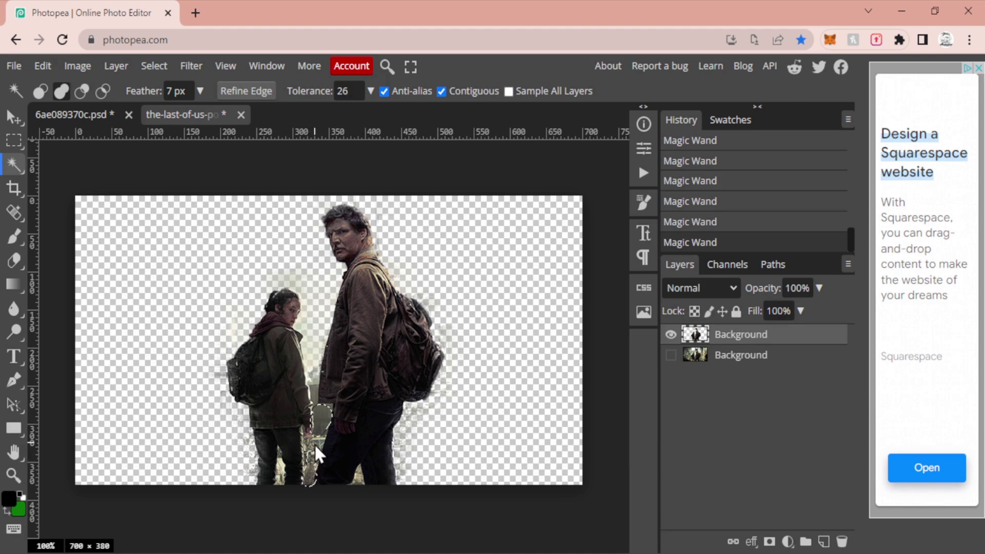
key(ctrl+z)
key(ctrl+z)
click(316, 405)
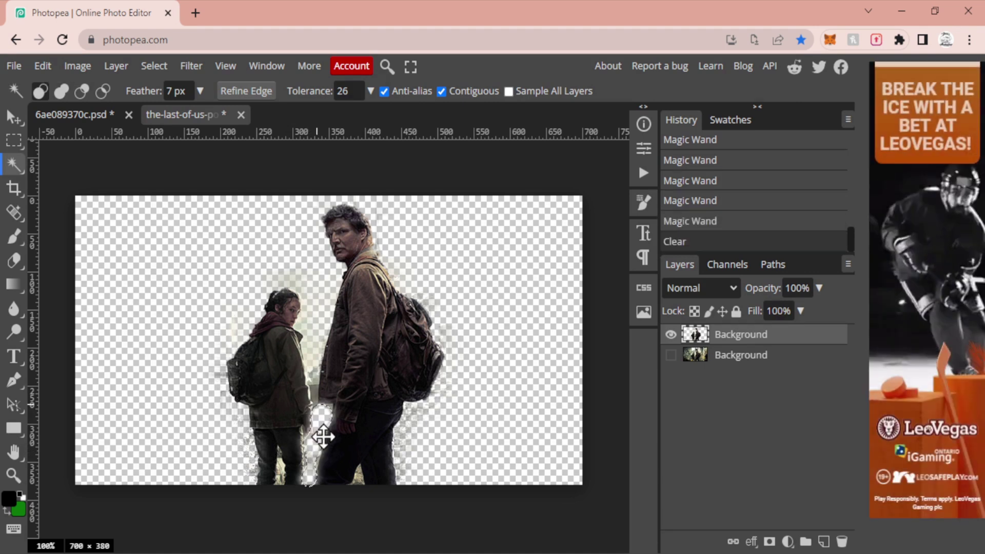
key(ctrl+z)
key(ctrl+z)
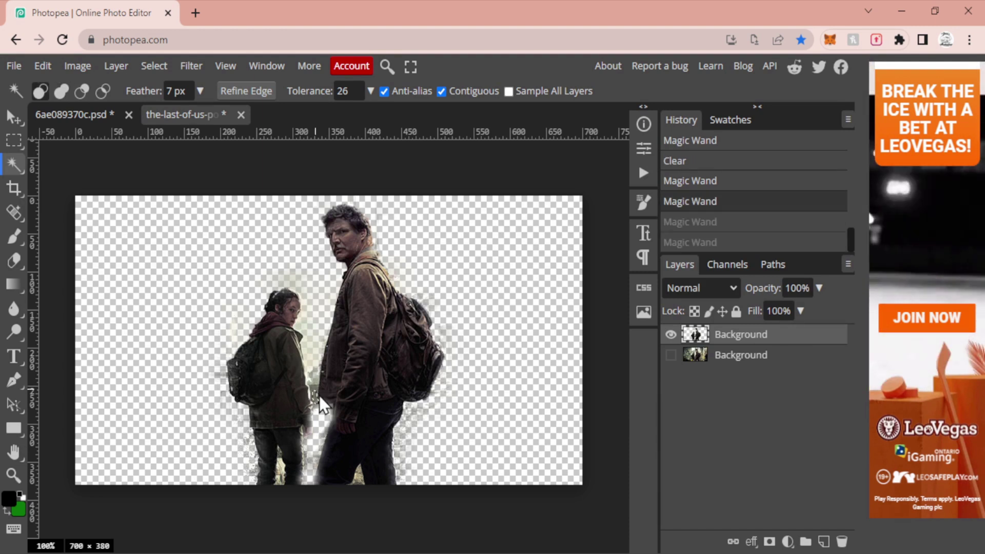
click(315, 392)
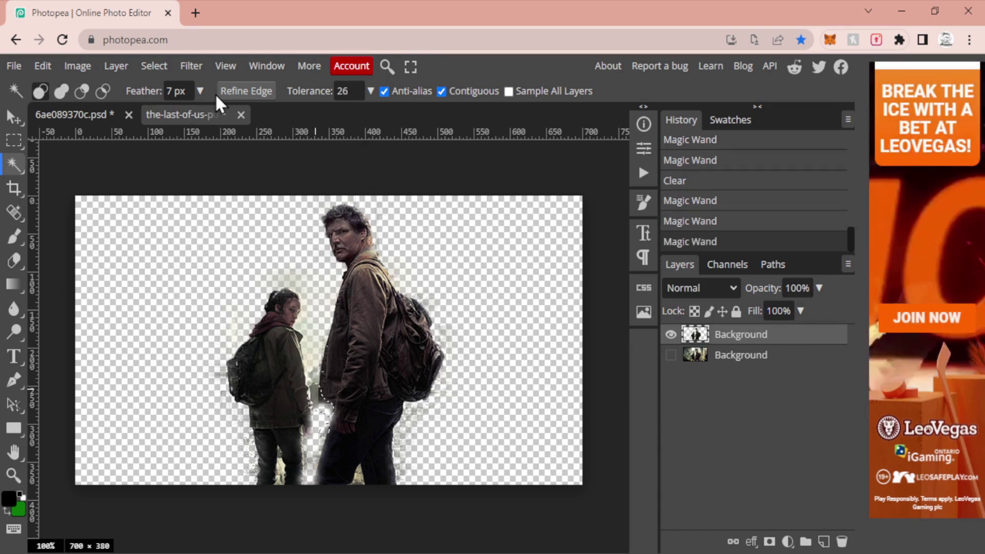
click(200, 90)
drag(189, 112, 131, 113)
key(ctrl+d)
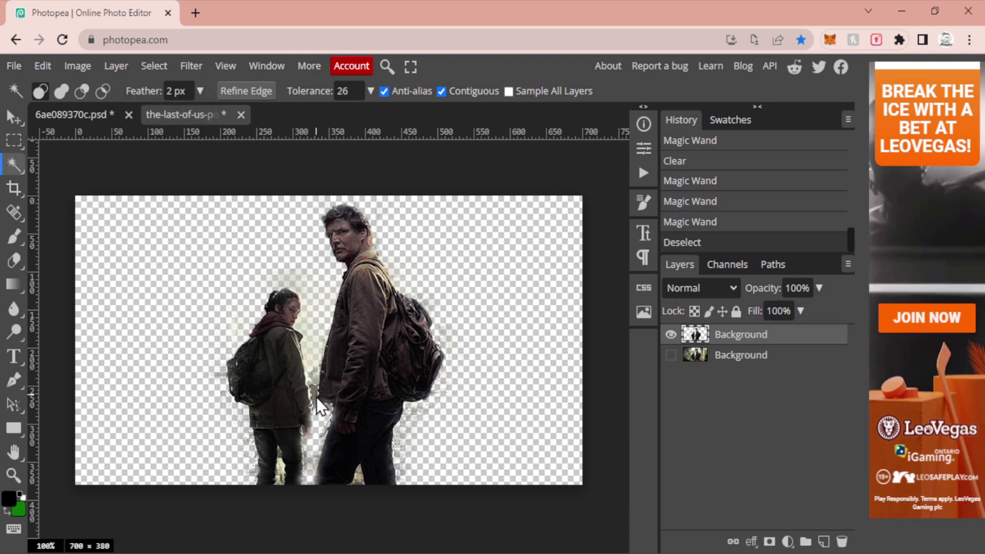
Step: Delete the leftover patches in the gap between the two figures
click(315, 390)
key(Delete)
click(310, 377)
key(Delete)
click(312, 369)
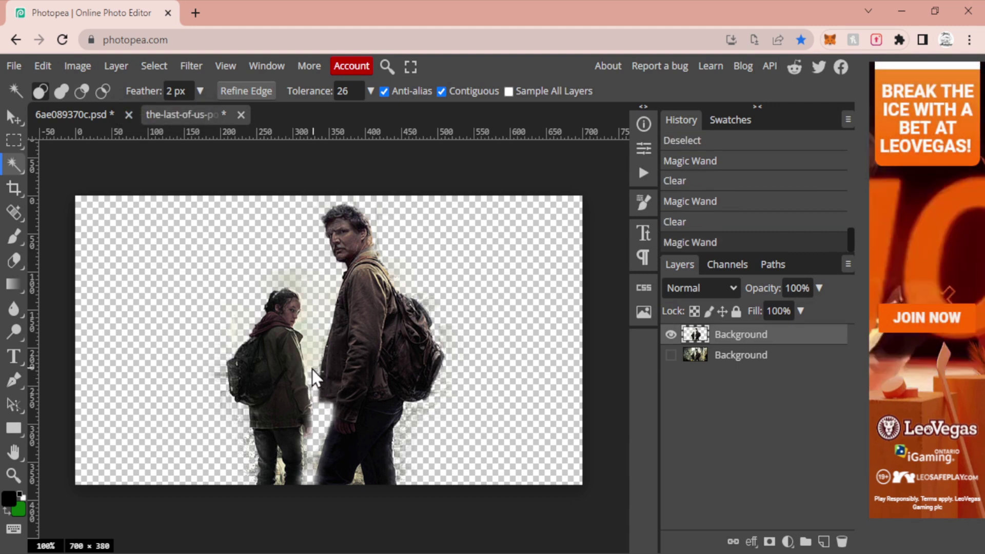
Step: Delete leftover background beside the girl, between her legs and near the man's feet
click(223, 380)
click(224, 392)
click(279, 473)
shift+click(279, 473)
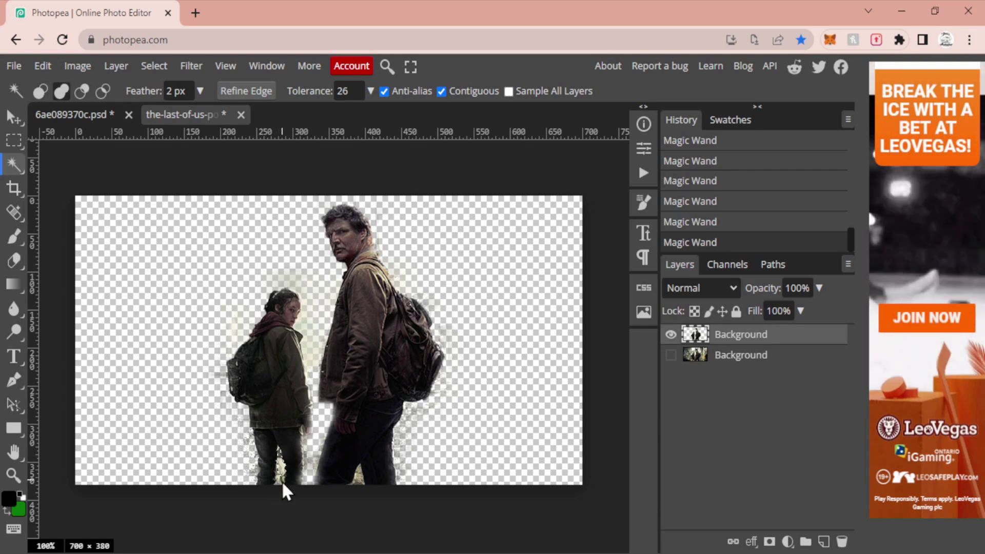
key(Delete)
click(359, 481)
key(Delete)
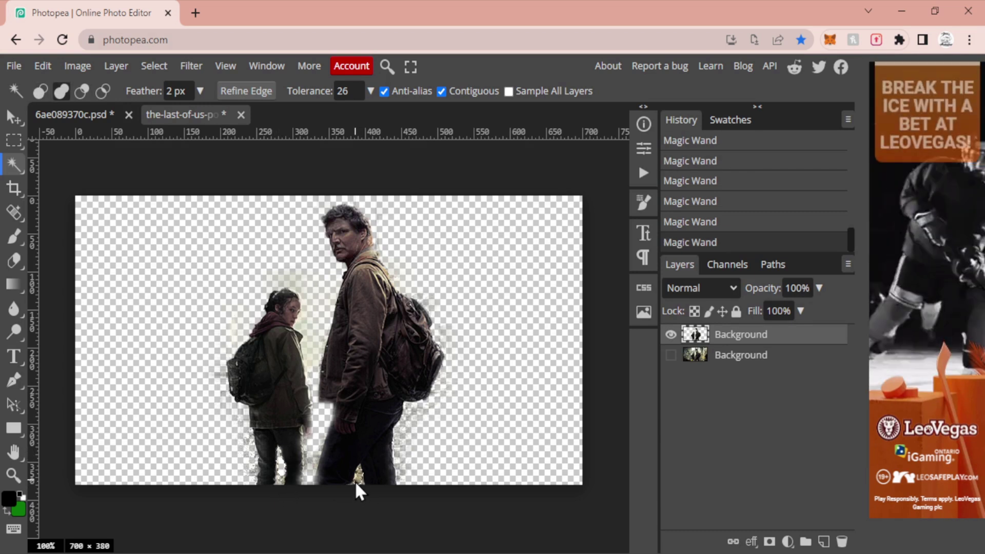